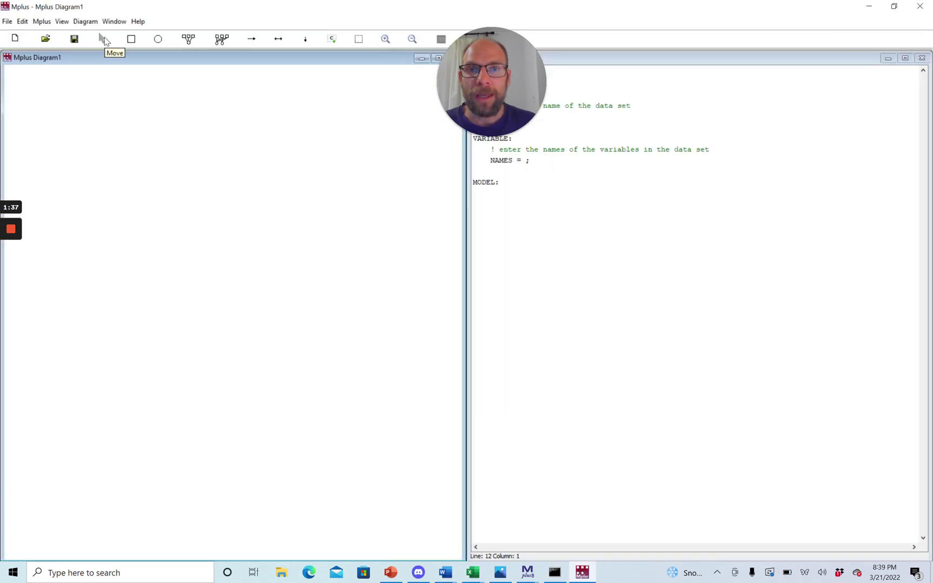
left_click(505, 56)
left_click_drag(505, 56, 423, 28)
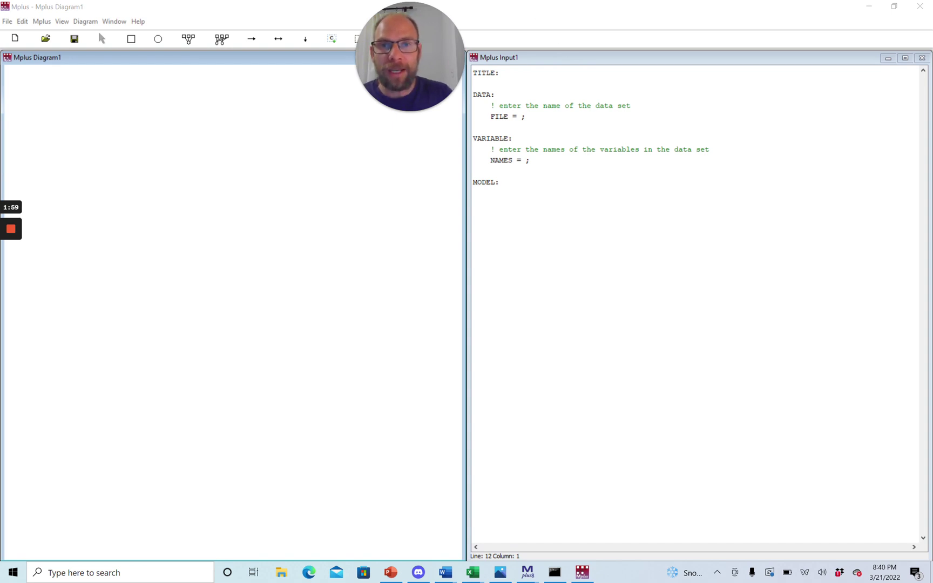
Enter "My first SEM with Mplus" as the title in the TITLE section of the input file
left_click(473, 193)
left_click(500, 72)
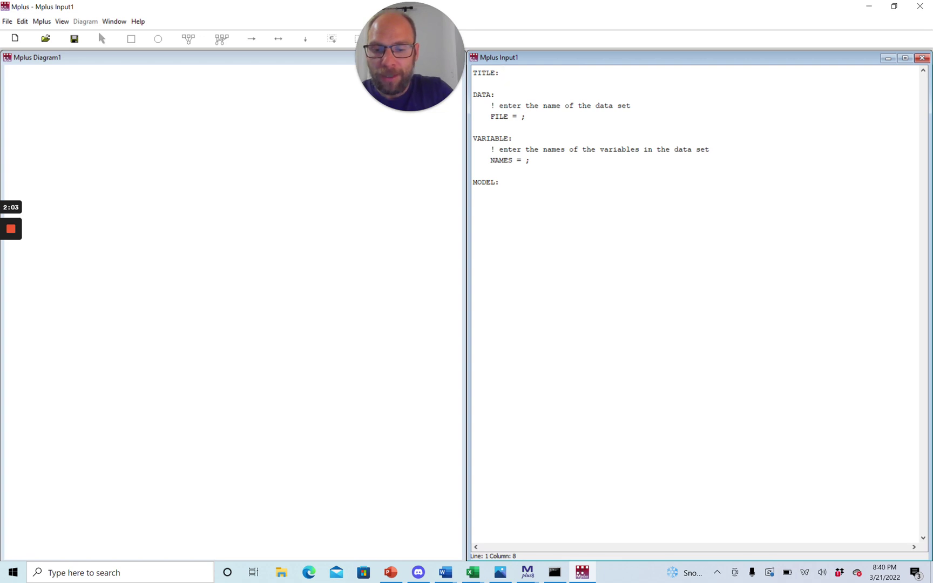
type("My firs")
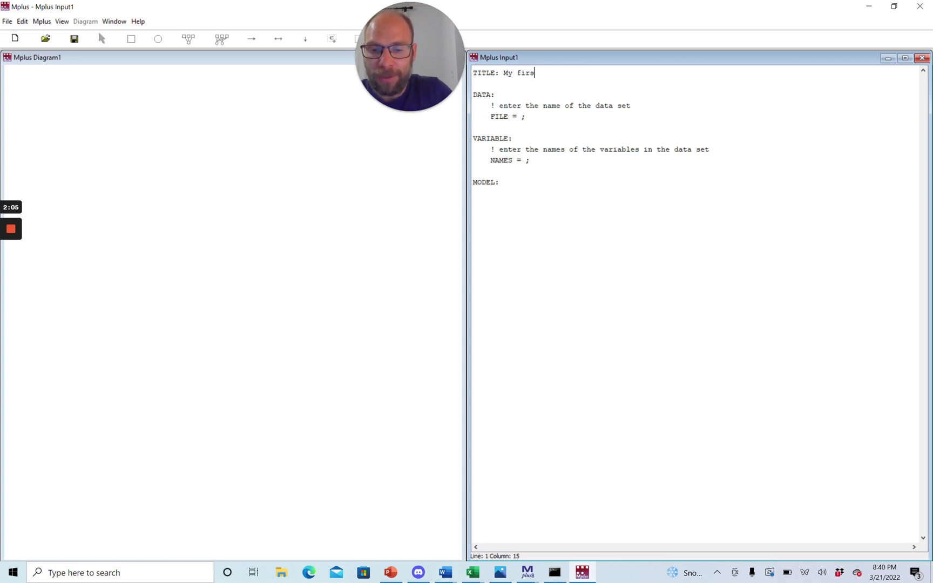
type("t SEM mod")
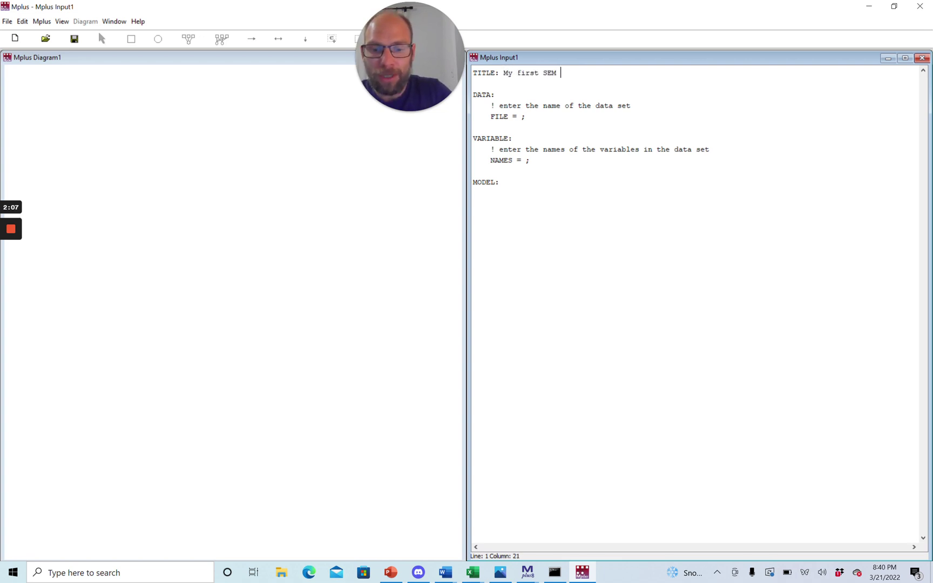
key("BackSpace")
key("BackSpace")
key("BackSpace")
type("with ")
type("plus")
left_click(582, 73)
type("M")
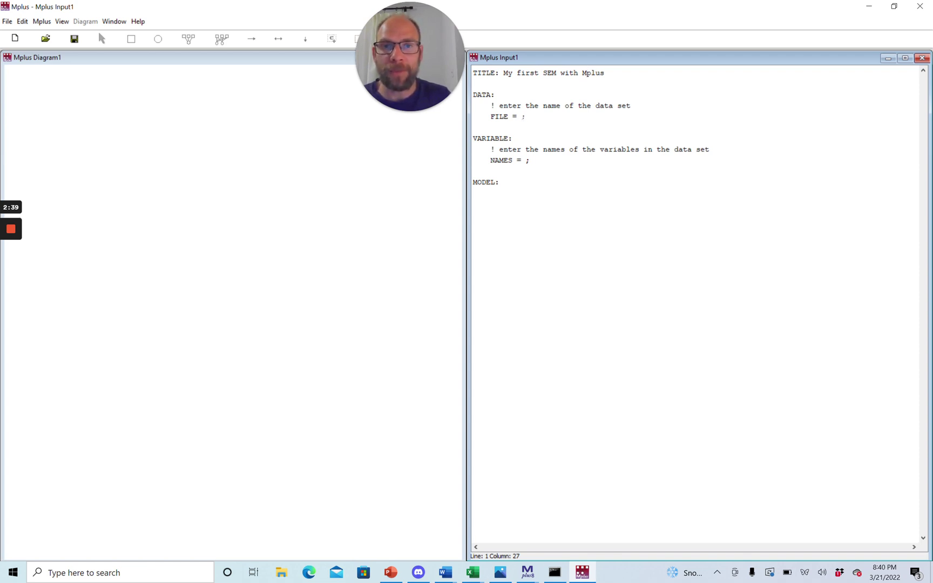
Specify data.dat as the data set in the FILE statement of the DATA section, before the semicolon
left_click(526, 116)
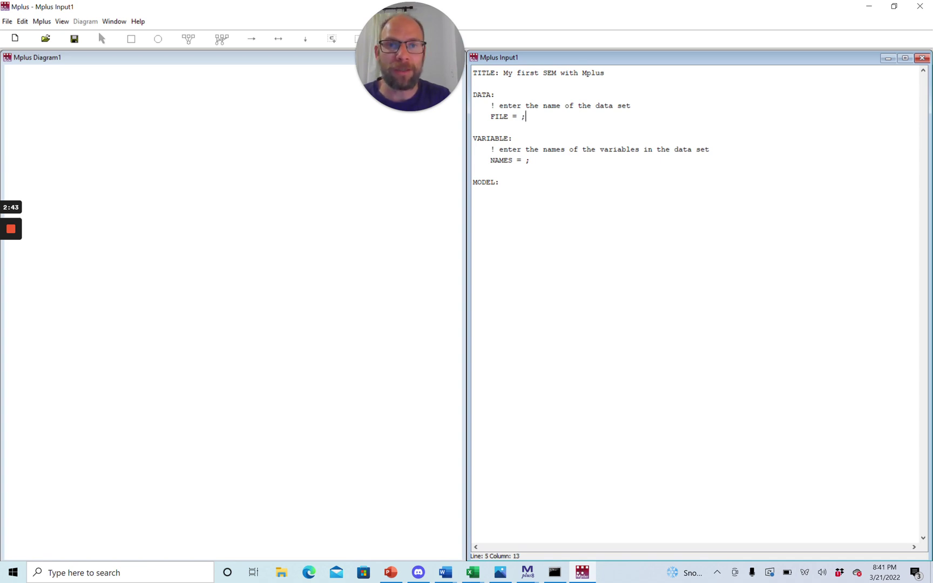
left_click(522, 116)
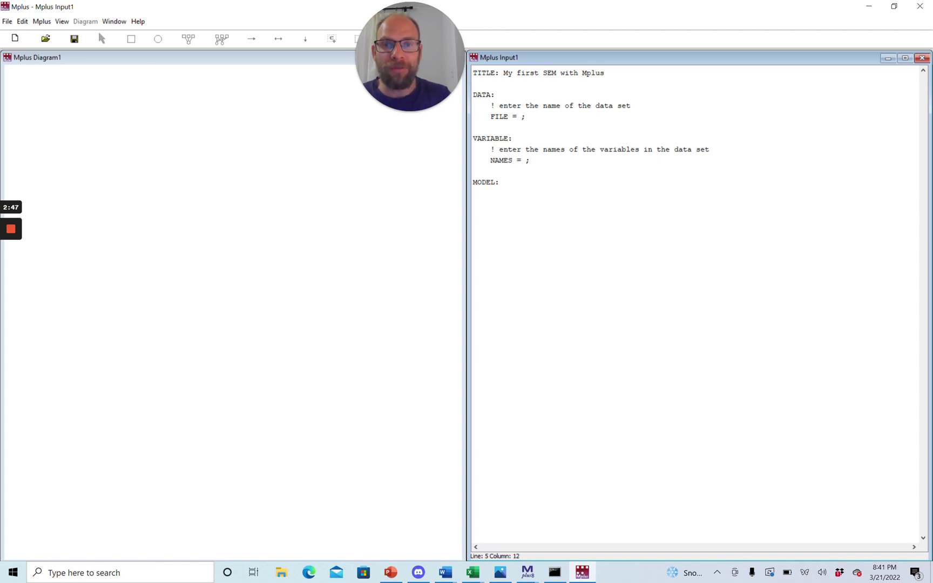
type("data.dat")
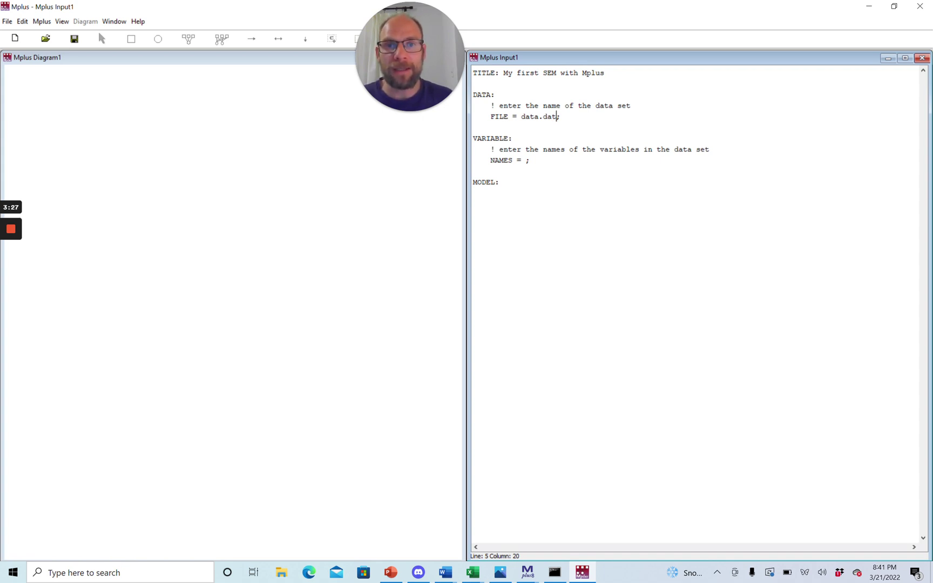
List the variables y1-y4 in the NAMES statement of the VARIABLE section, before the semicolon
left_click(530, 160)
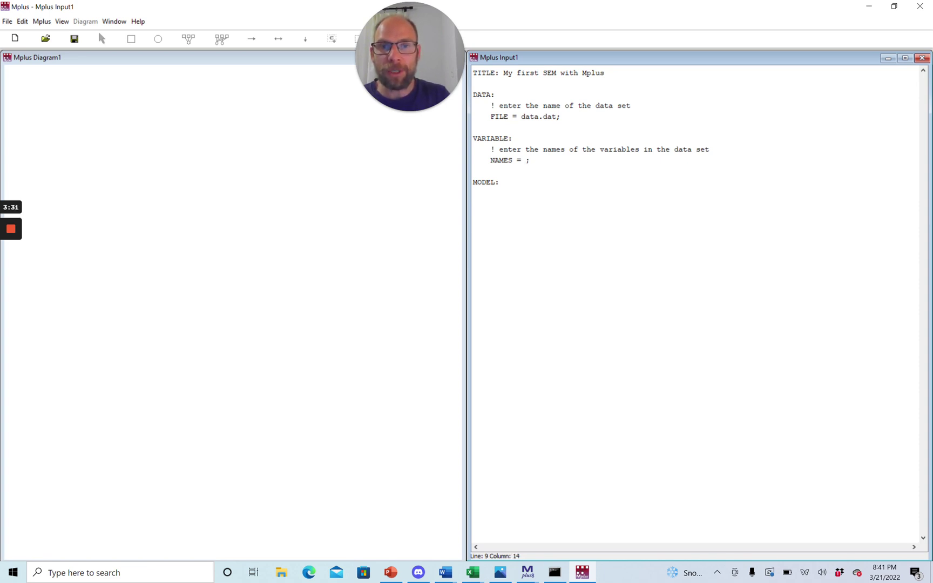
key("Left")
type("y1")
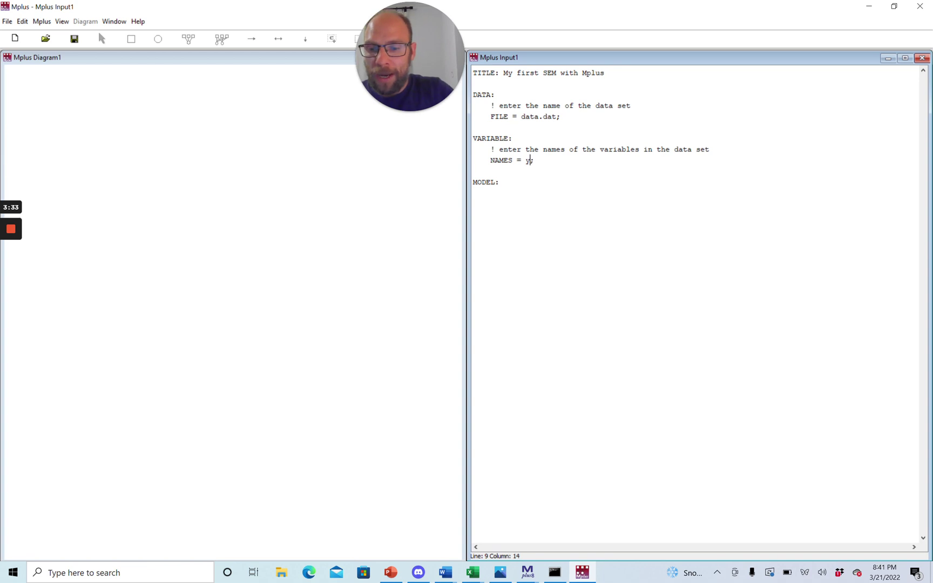
type("-y5")
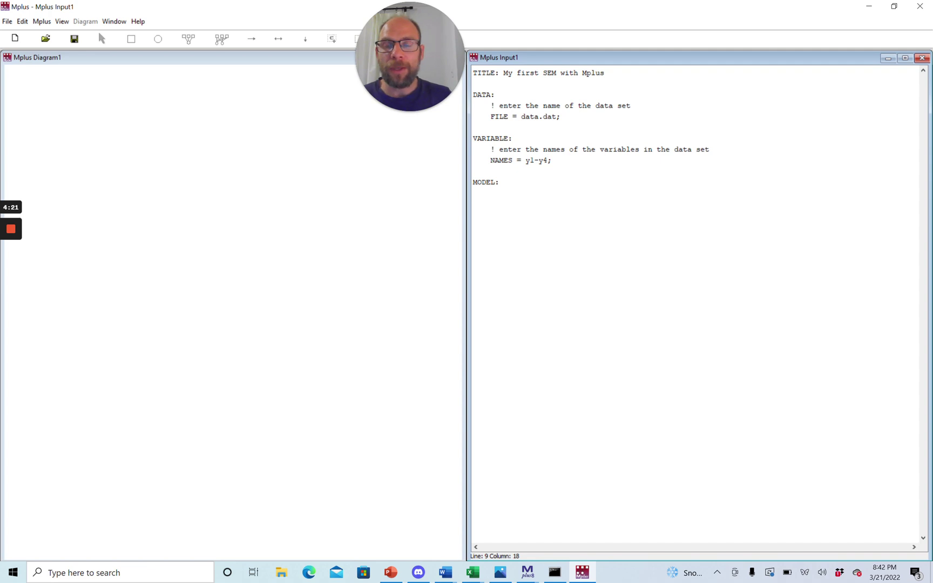
Add a factor model to the empty diagram with factor F1 and two observed variables given the custom names y1 and y2
left_click(320, 140)
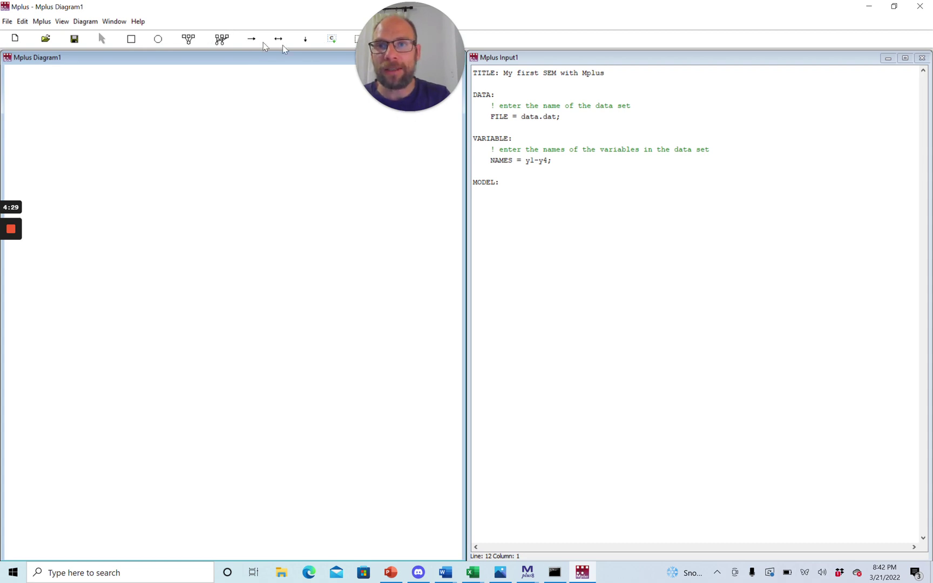
left_click_drag(437, 36, 478, 9)
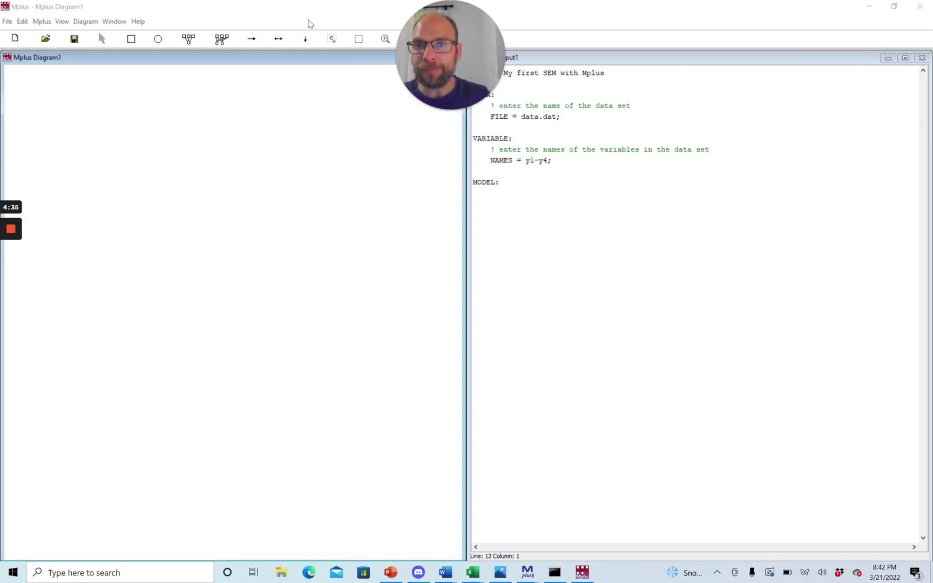
left_click(190, 40)
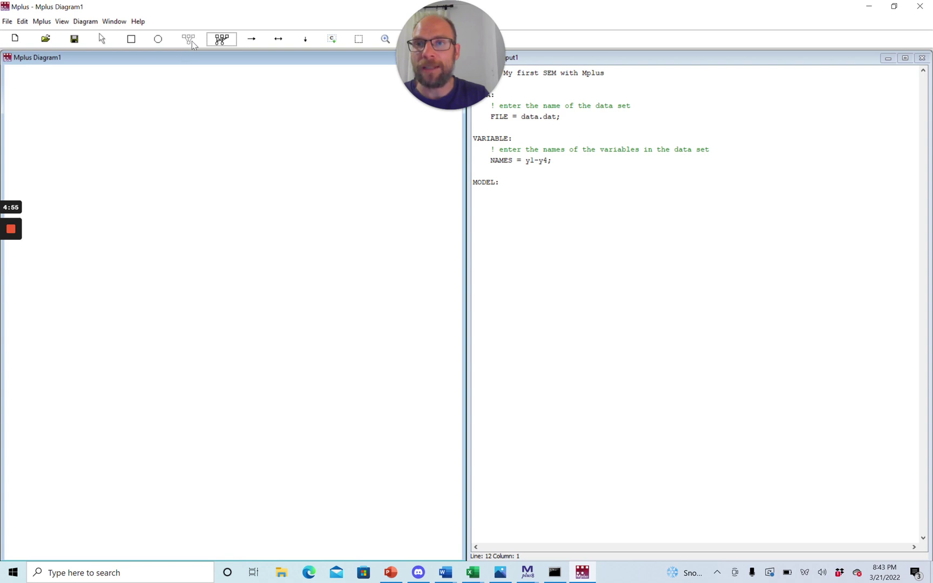
left_click(156, 164)
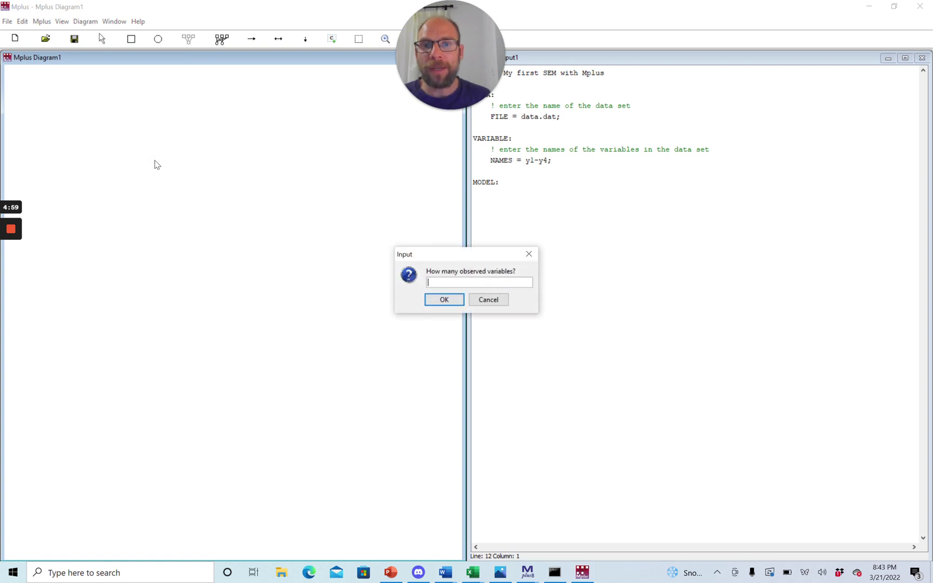
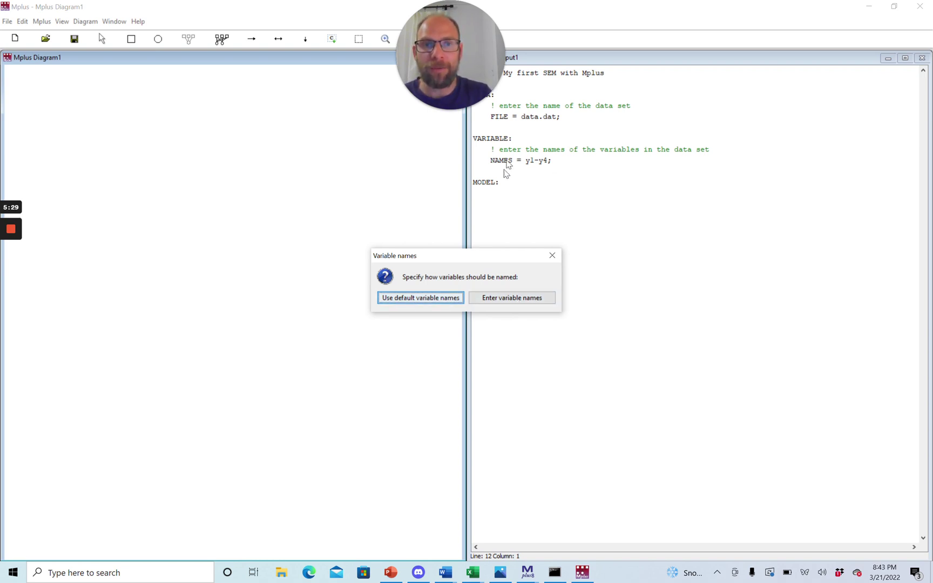
left_click(510, 300)
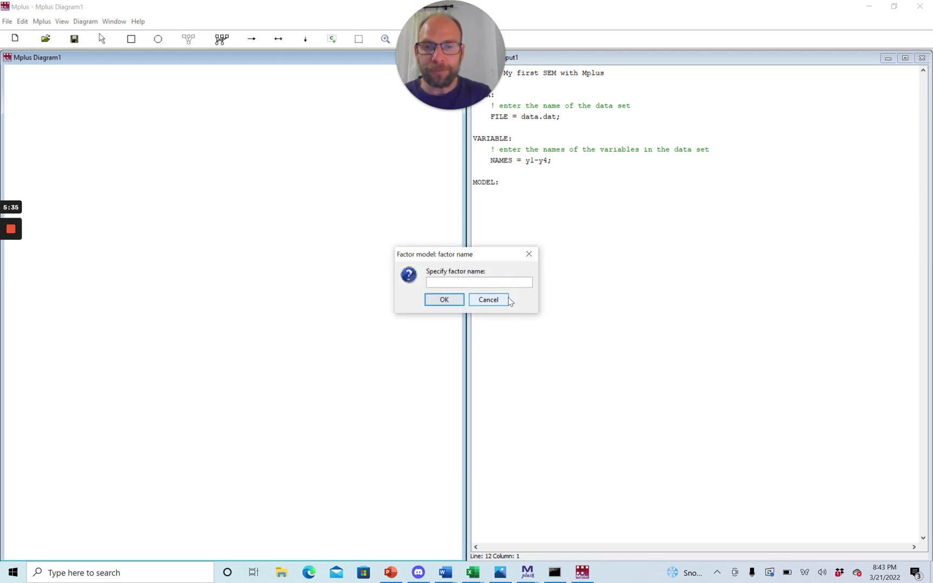
type("F1")
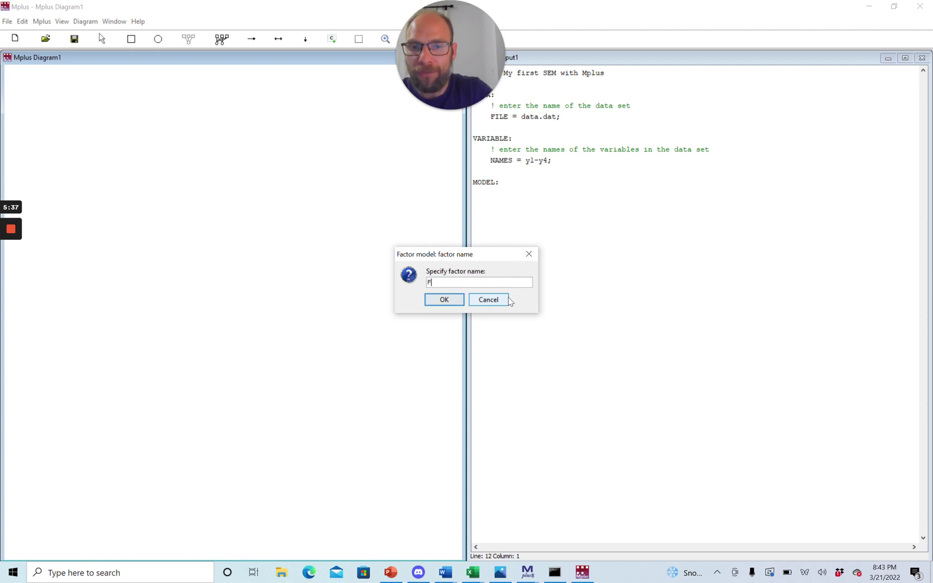
left_click(444, 301)
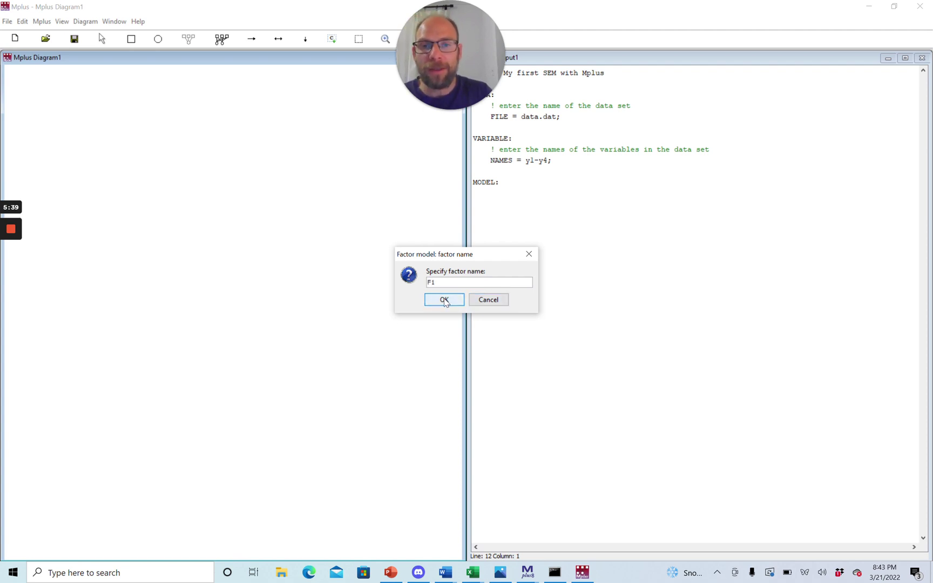
left_click(444, 301)
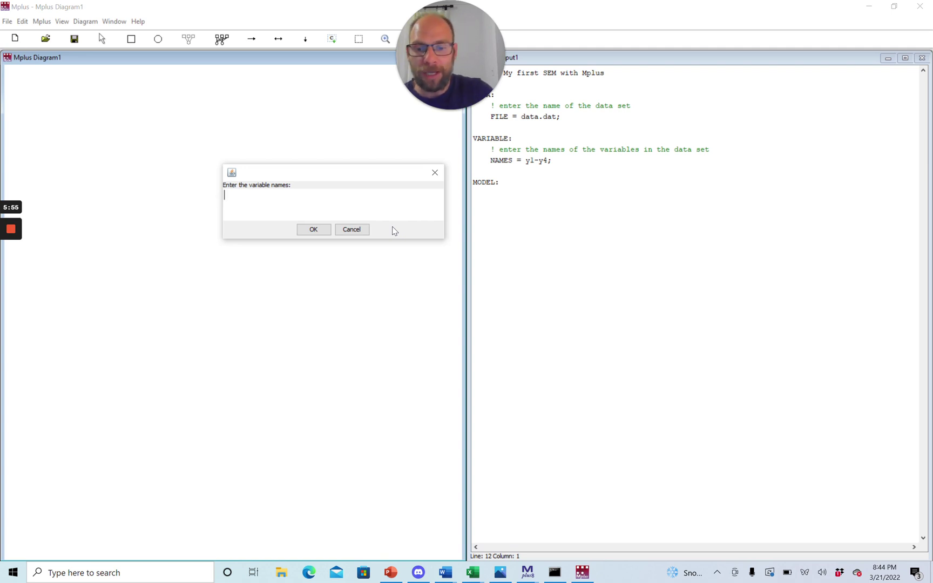
type("y1 y")
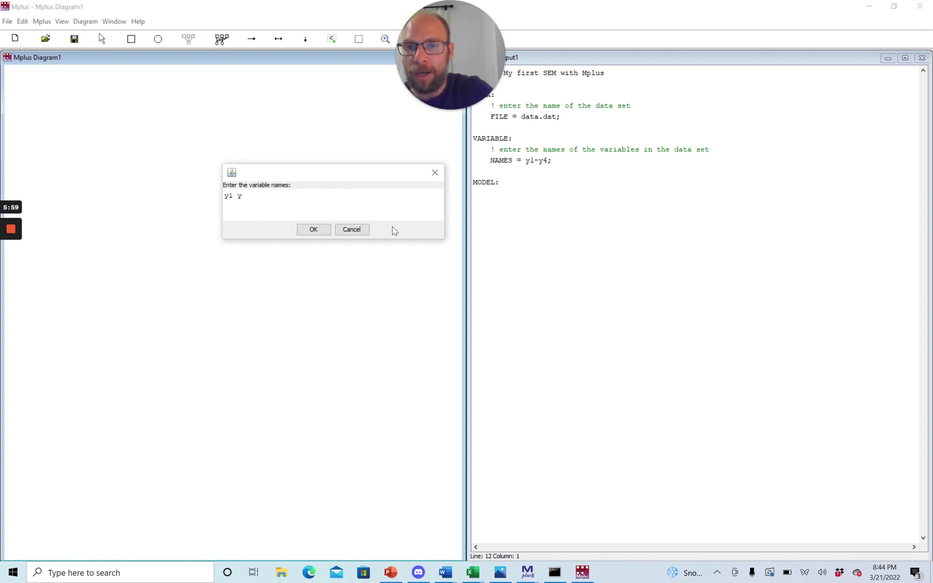
type("2")
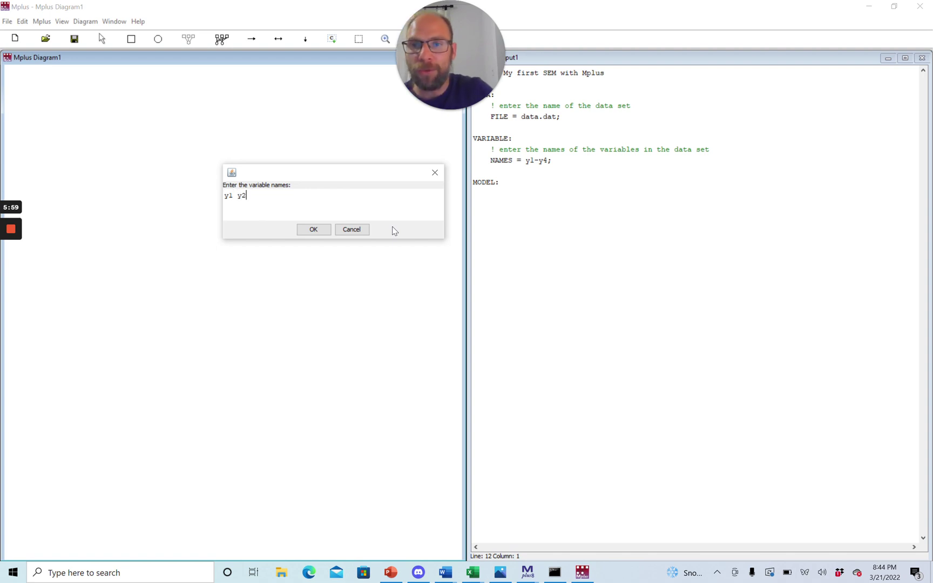
left_click(324, 231)
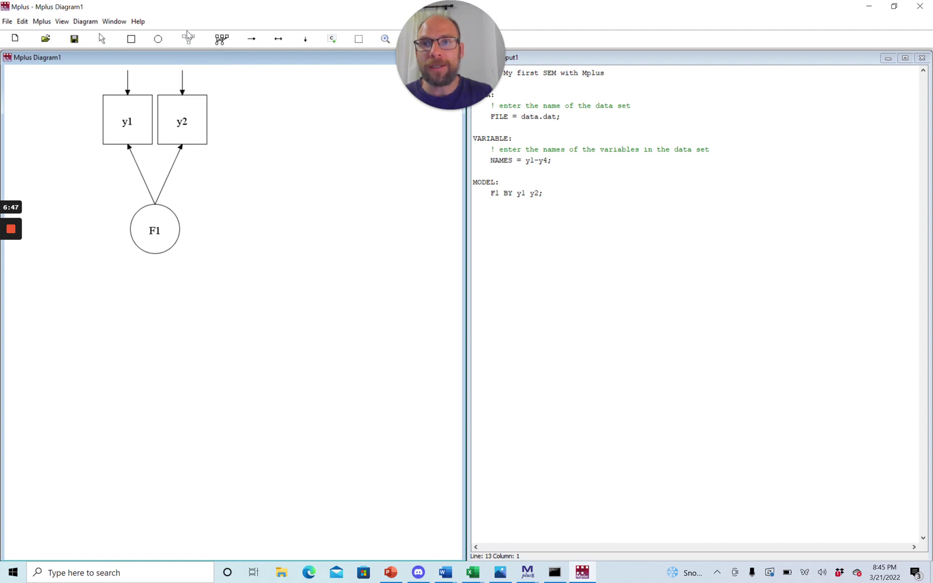
Add a second factor model beside F1 with factor F2 and two observed variables given the custom names y3 and y4
left_click(296, 143)
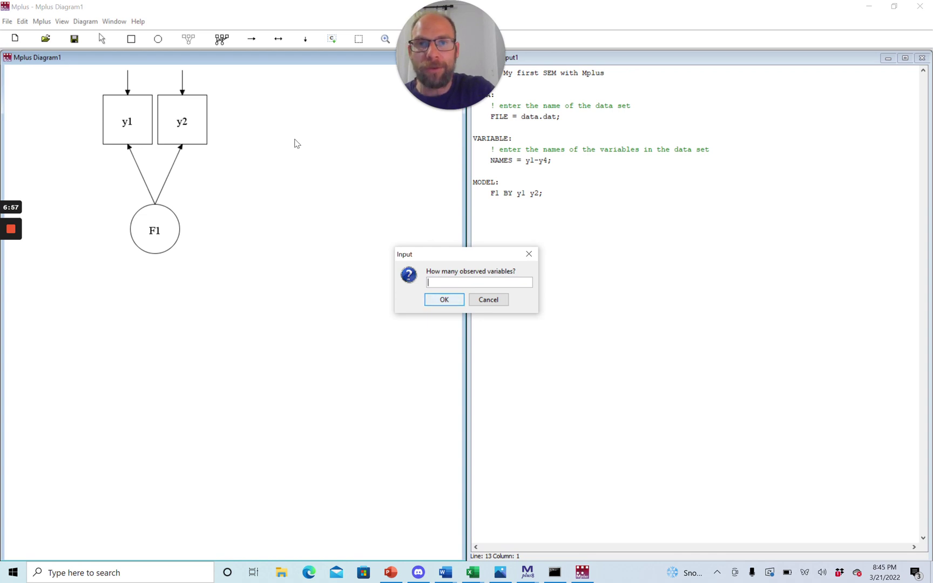
type("2")
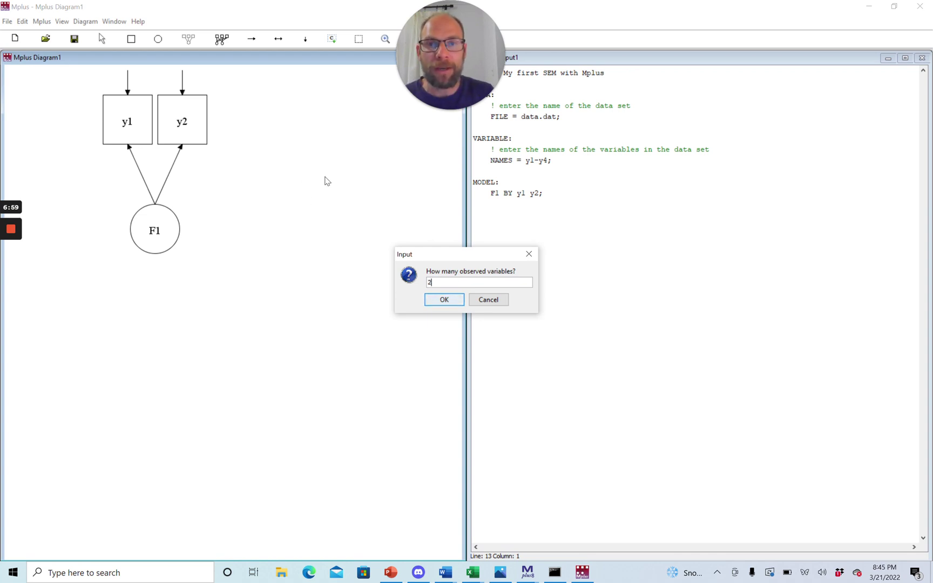
left_click(448, 304)
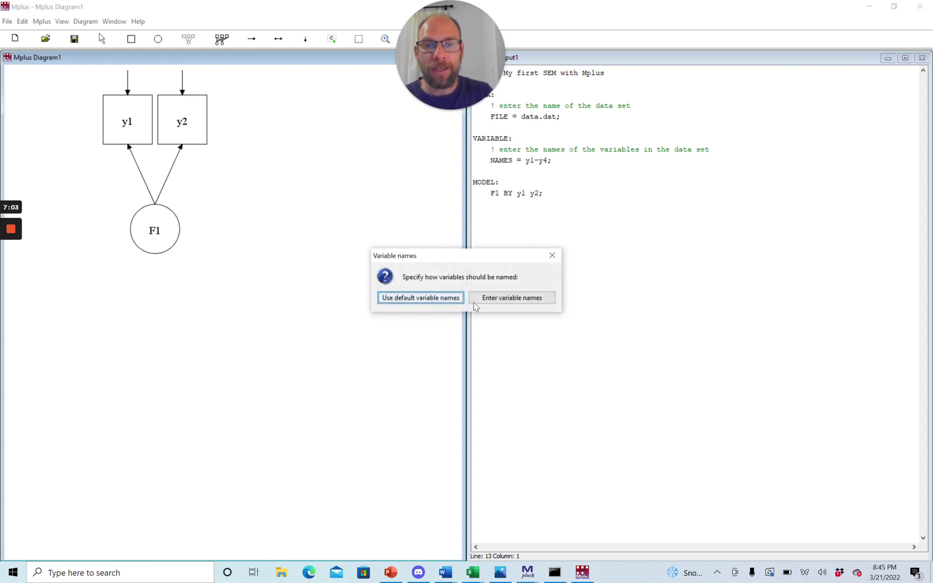
left_click(501, 300)
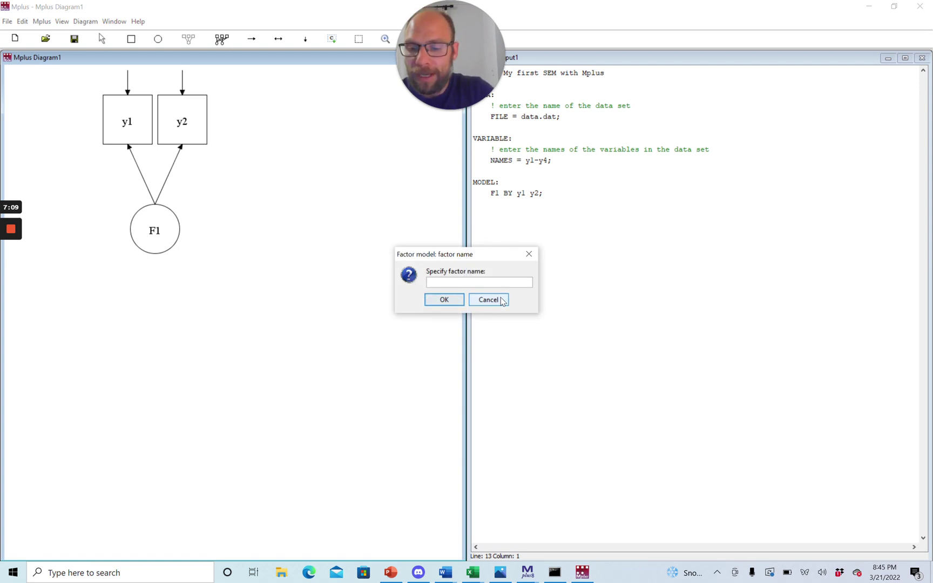
type("F2")
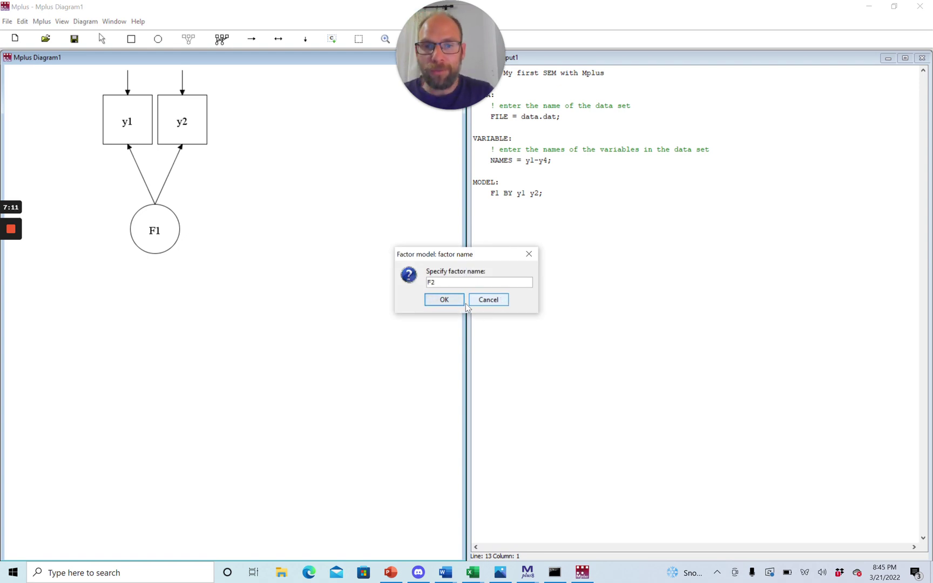
left_click(449, 302)
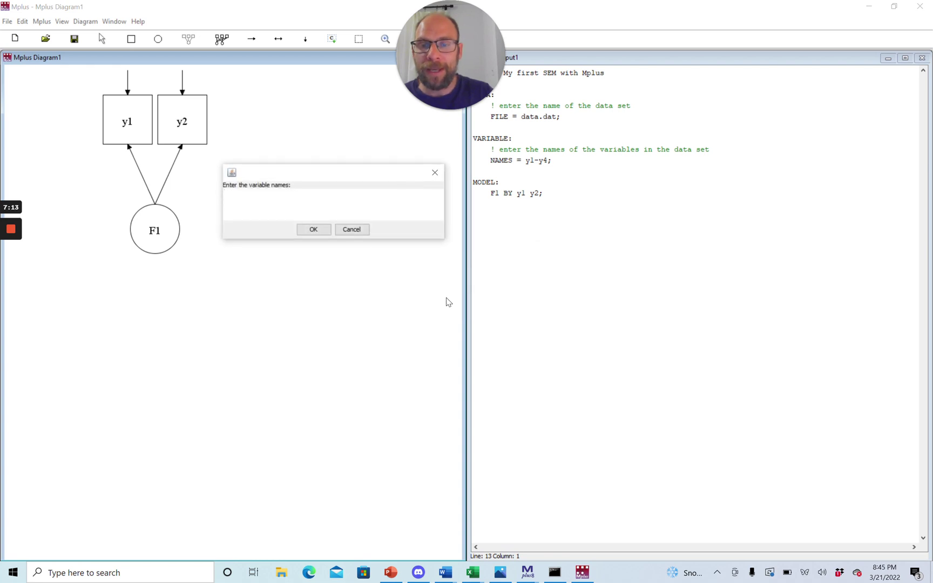
type("y3 ")
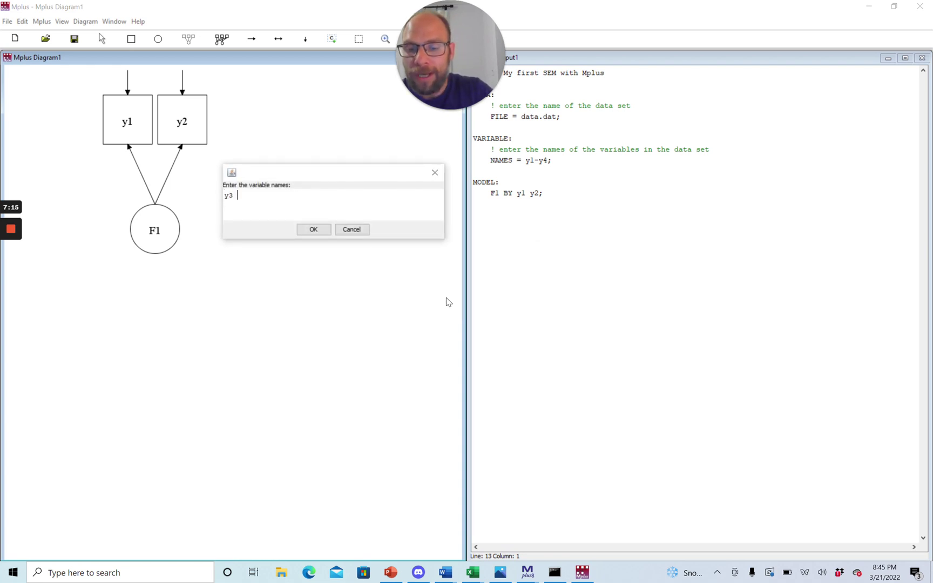
type("y4")
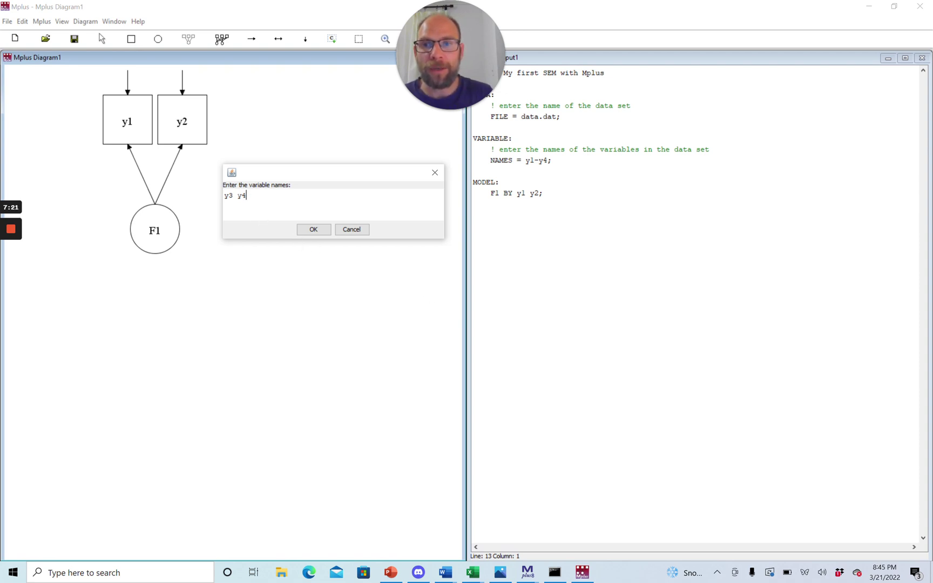
left_click(308, 231)
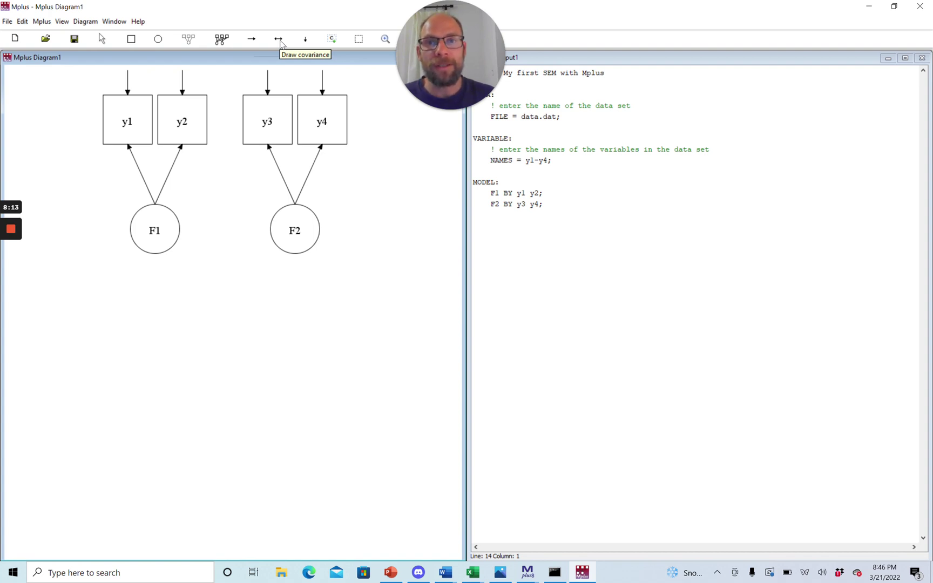
Draw a single-headed regression path in the diagram from factor F1 to factor F2
left_click(252, 43)
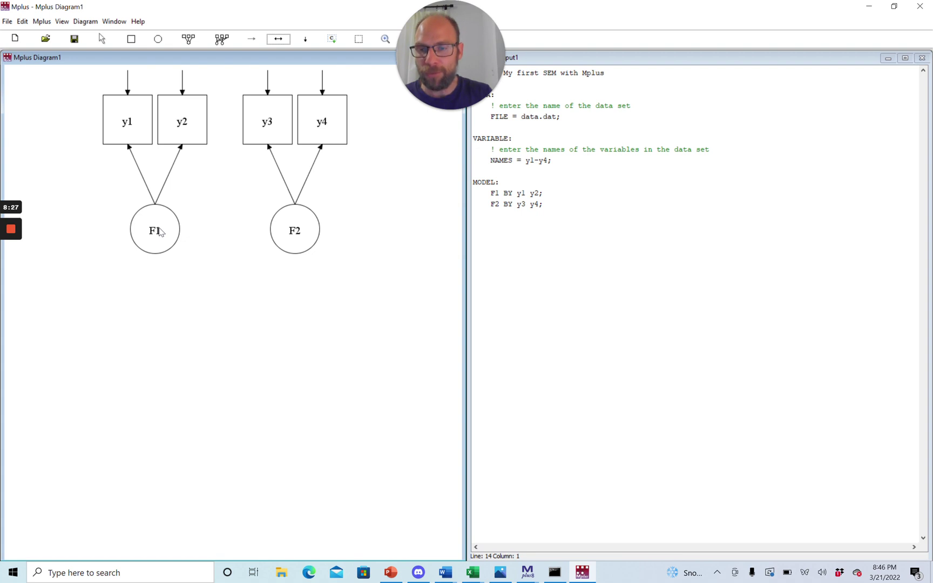
mouse_move(160, 232)
left_mouse_down()
mouse_move(167, 226)
mouse_move(196, 237)
mouse_move(289, 229)
mouse_move(286, 221)
mouse_move(284, 231)
left_mouse_up()
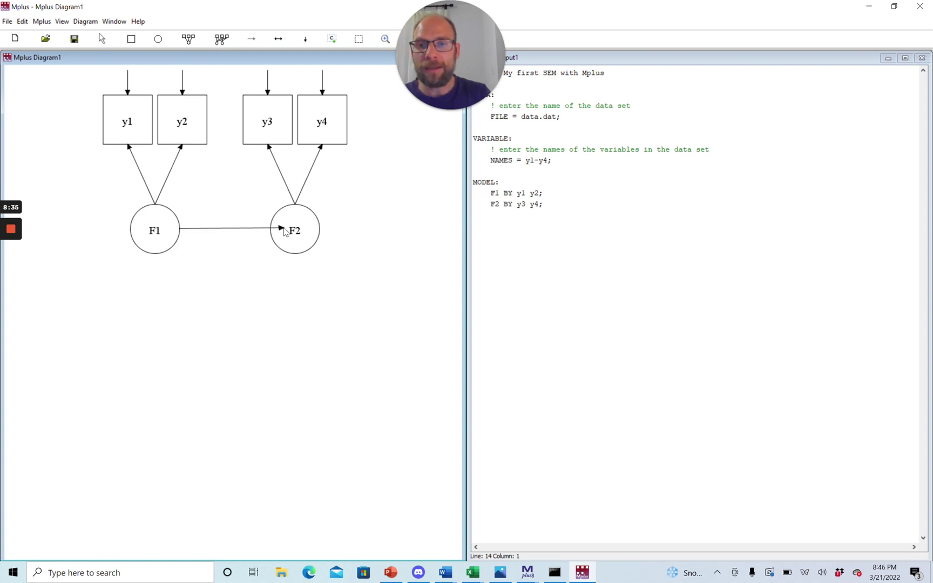
left_click_drag(285, 232, 285, 231)
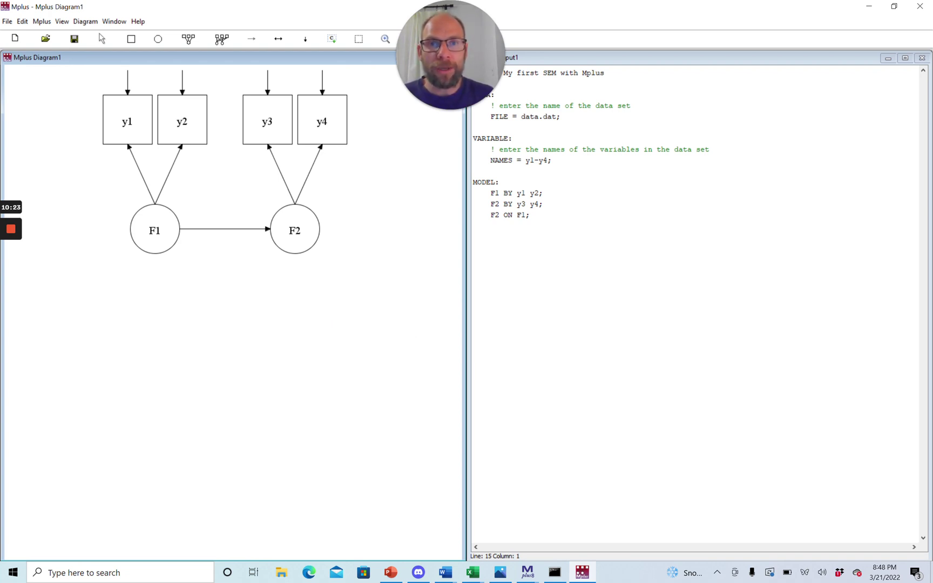
mouse_move(466, 78)
left_click_drag(449, 95, 398, 191)
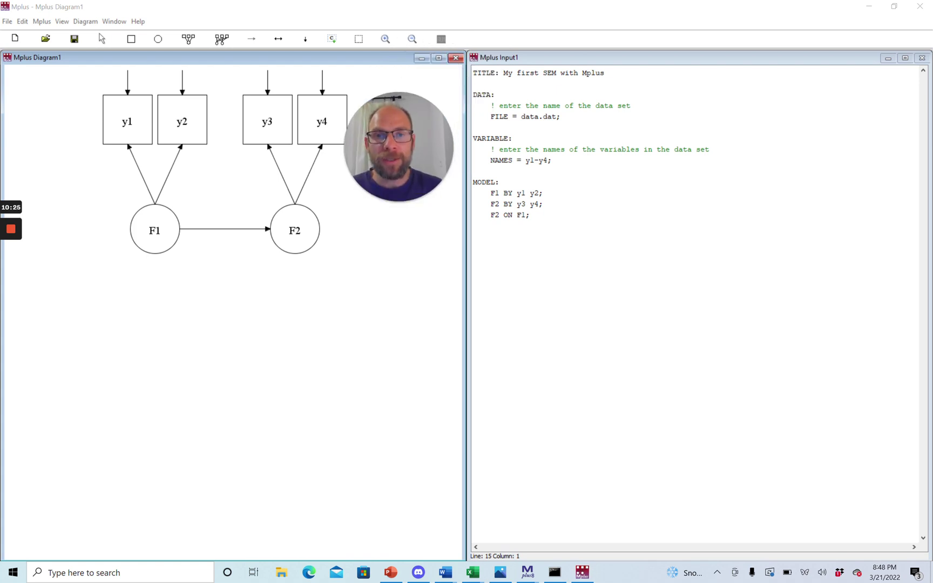
Run the model from the input file, saving the input as 2-factor-SEM.inp
key("ctrl+Tab")
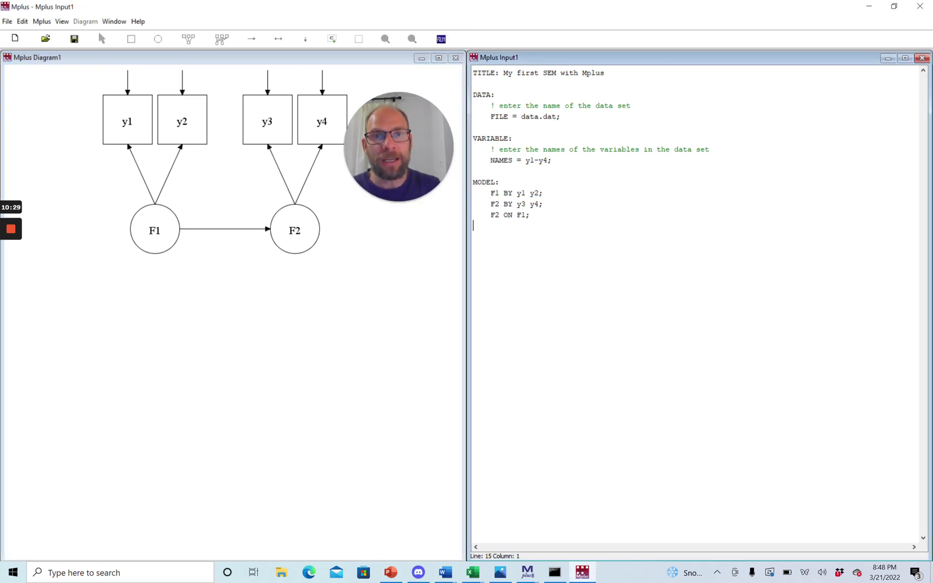
left_click(442, 40)
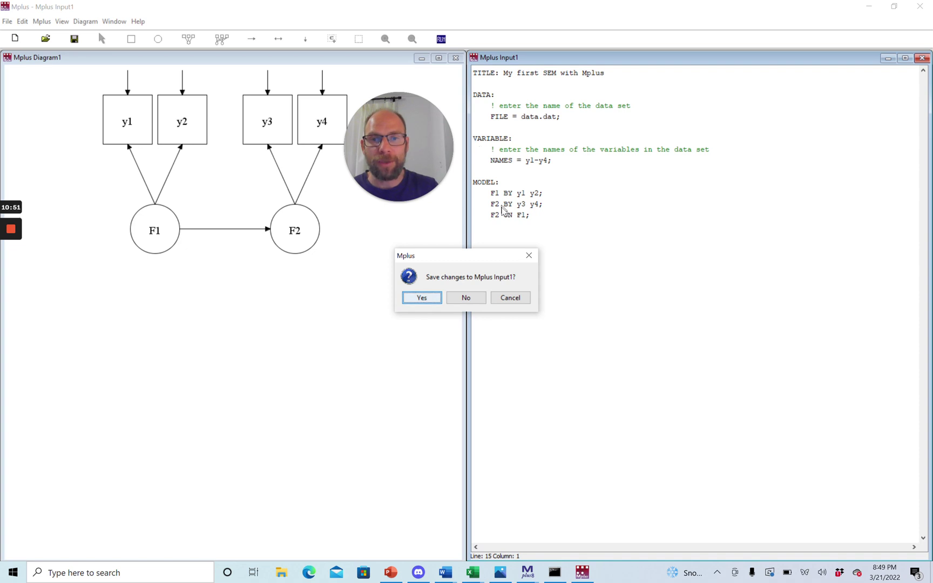
left_click(422, 299)
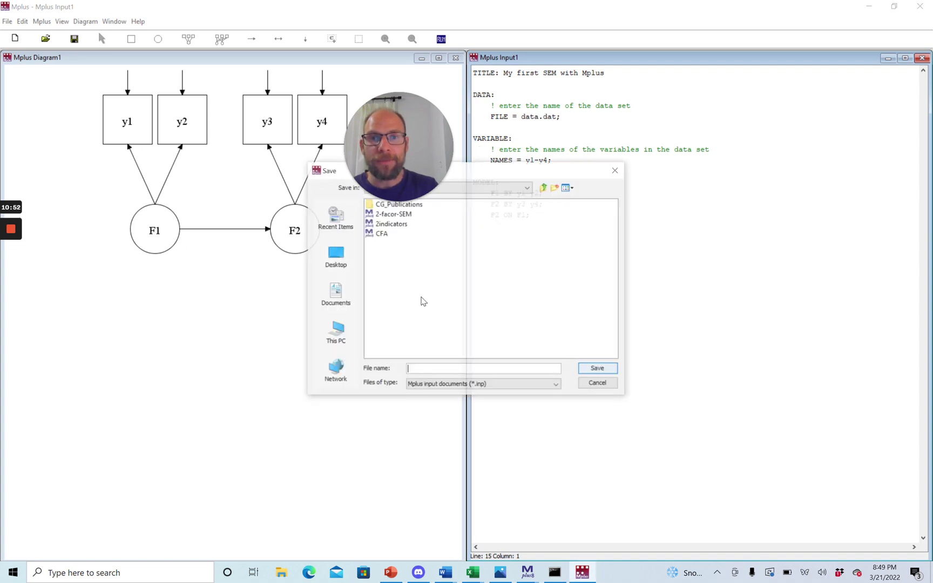
left_click(399, 215)
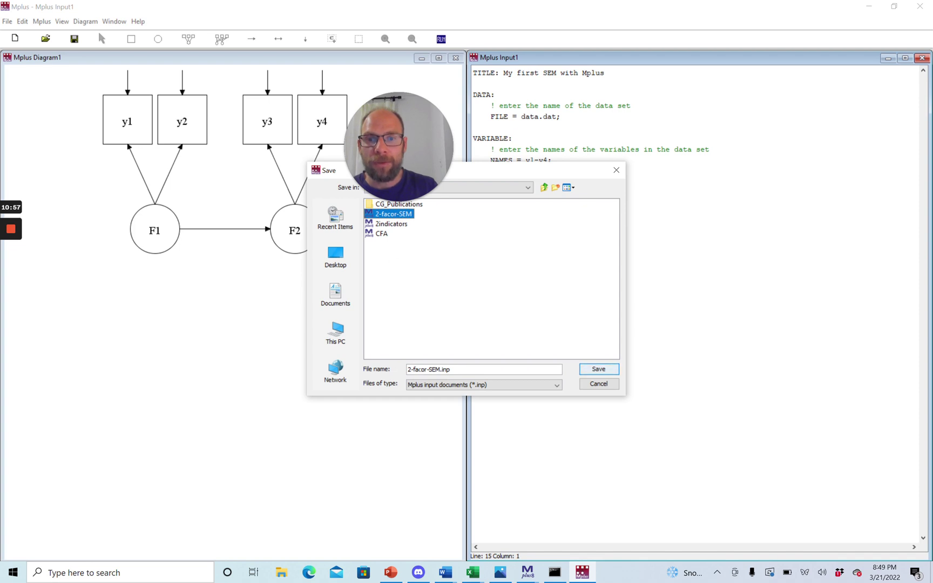
left_click(422, 369)
type("t")
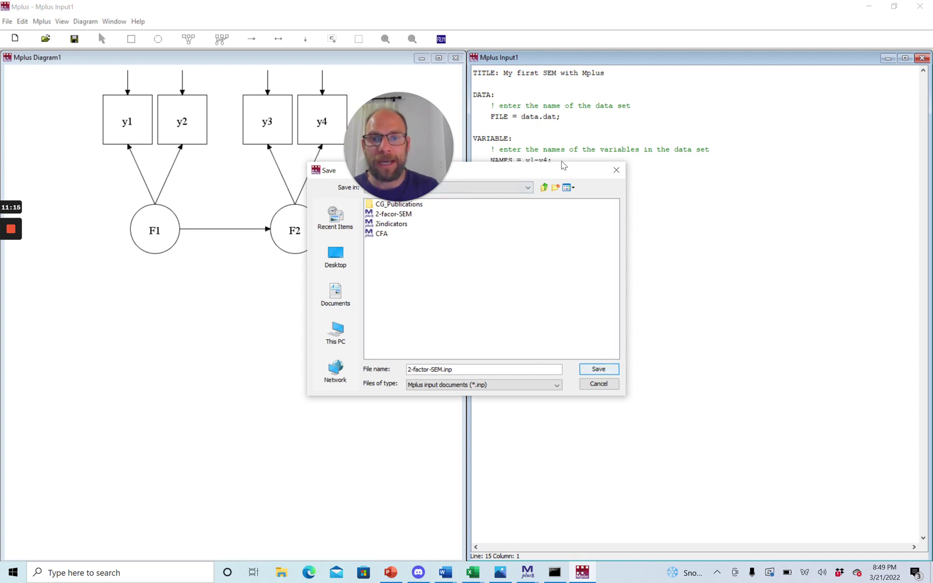
left_click(599, 370)
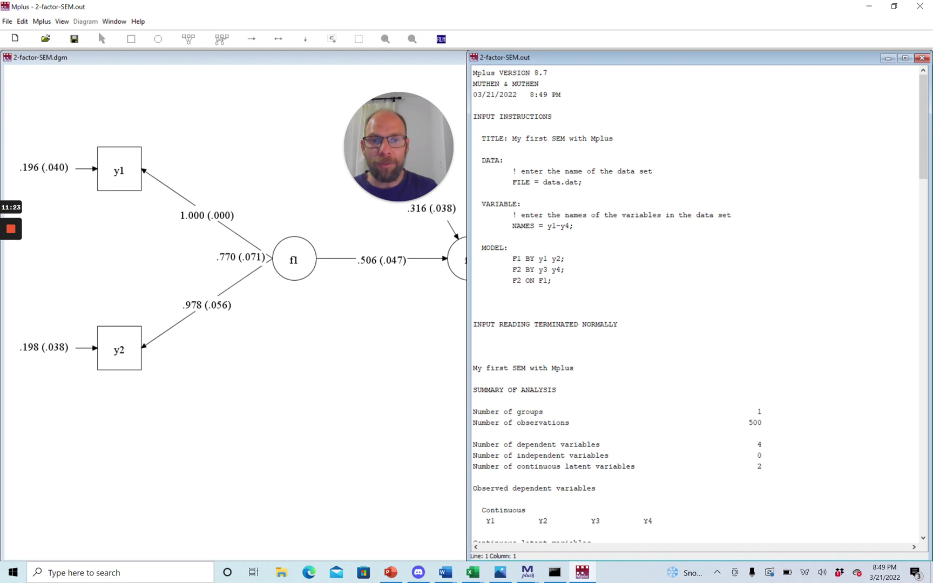
Check the input reading status line in the output and examine the parameter estimates in the resulting path diagram
left_click_drag(619, 324, 474, 324)
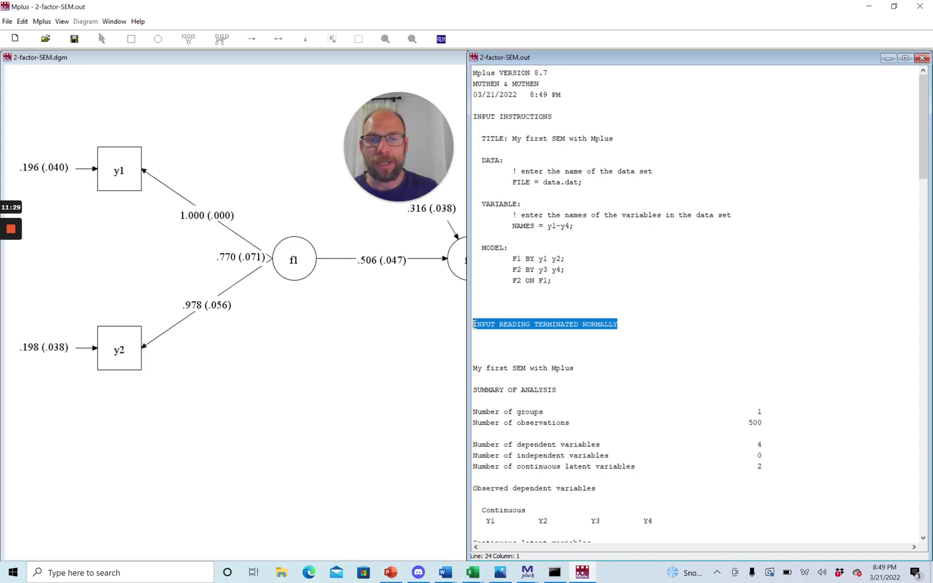
left_click(431, 329)
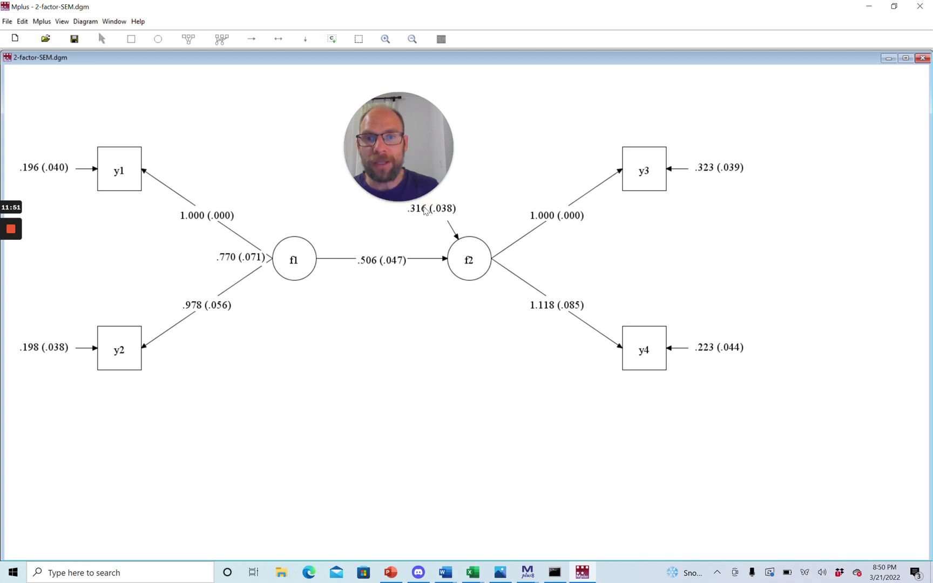
mouse_move(416, 213)
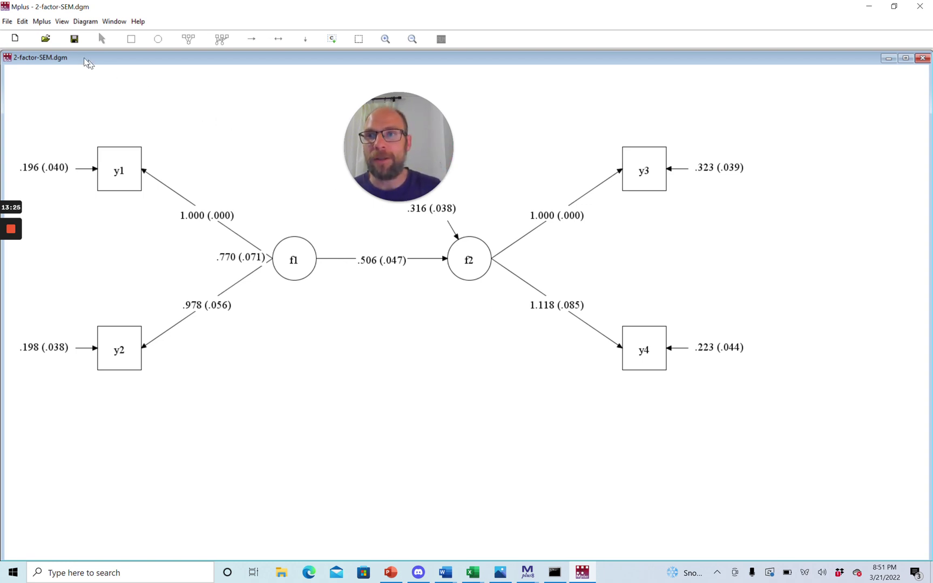
Check the diagram's display options for standardized estimates without changing any of them
left_click(62, 23)
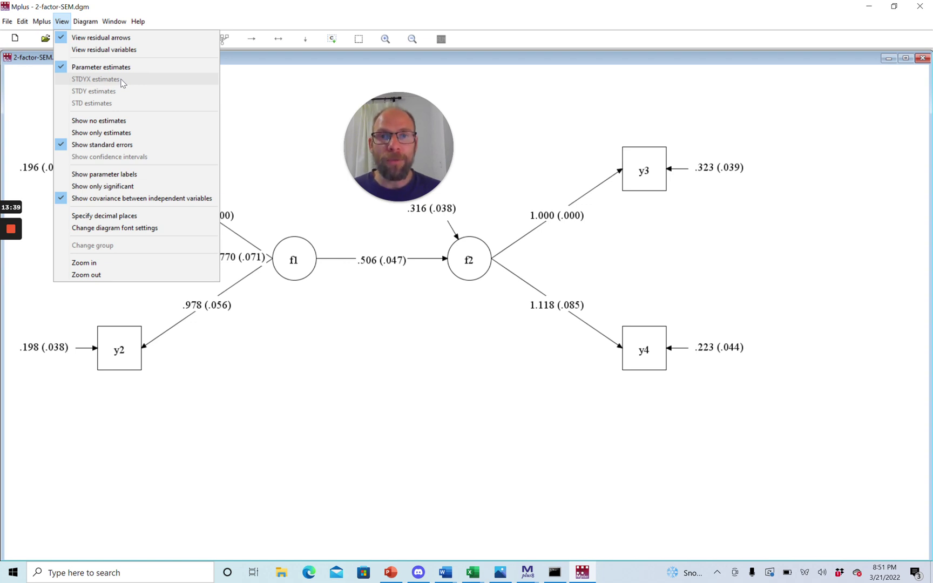
left_click(267, 145)
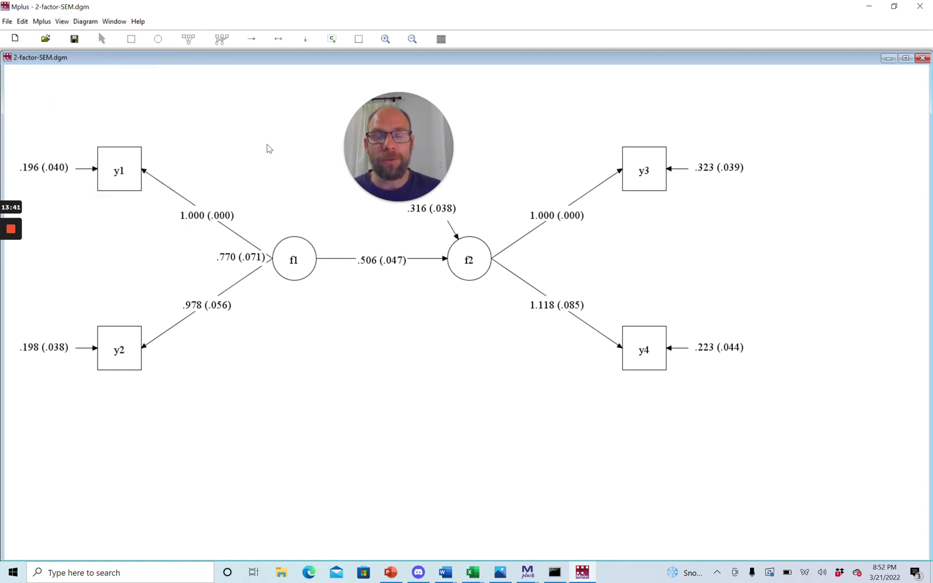